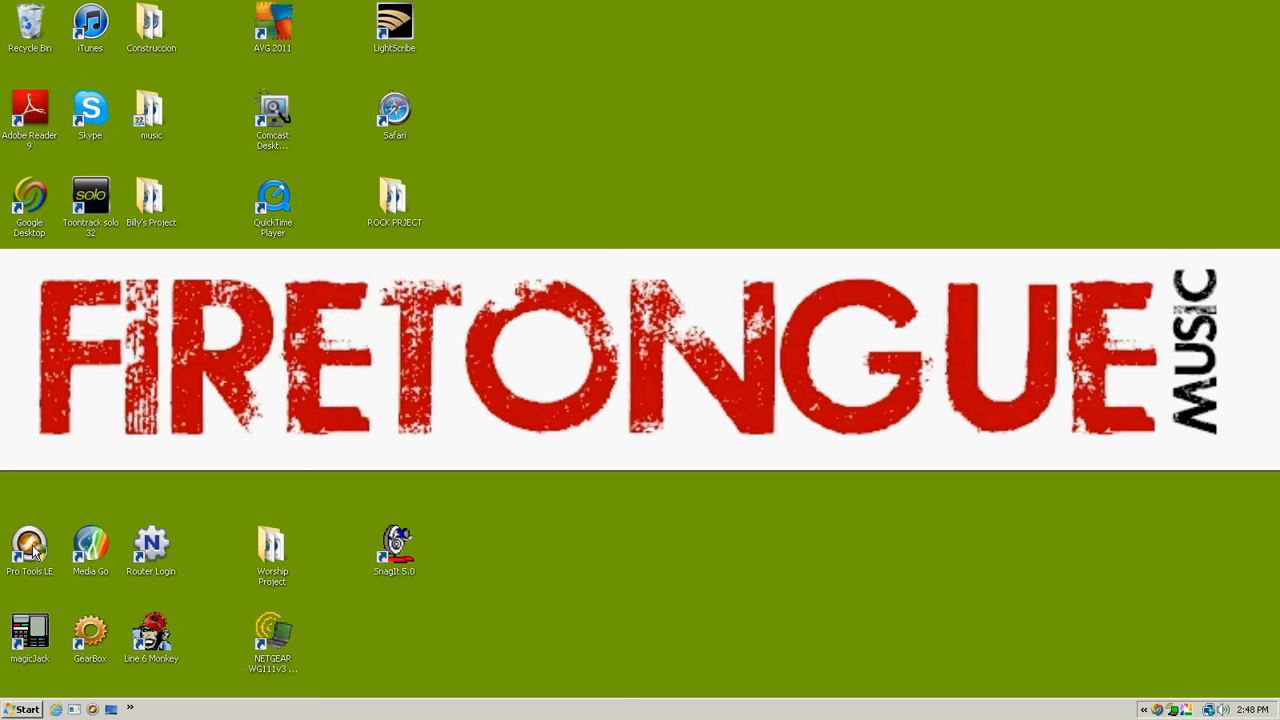
# - Open Pro Tools LE and set the blank session's I/O settings to Stereo Mix
pyautogui.doubleClick(31, 545)
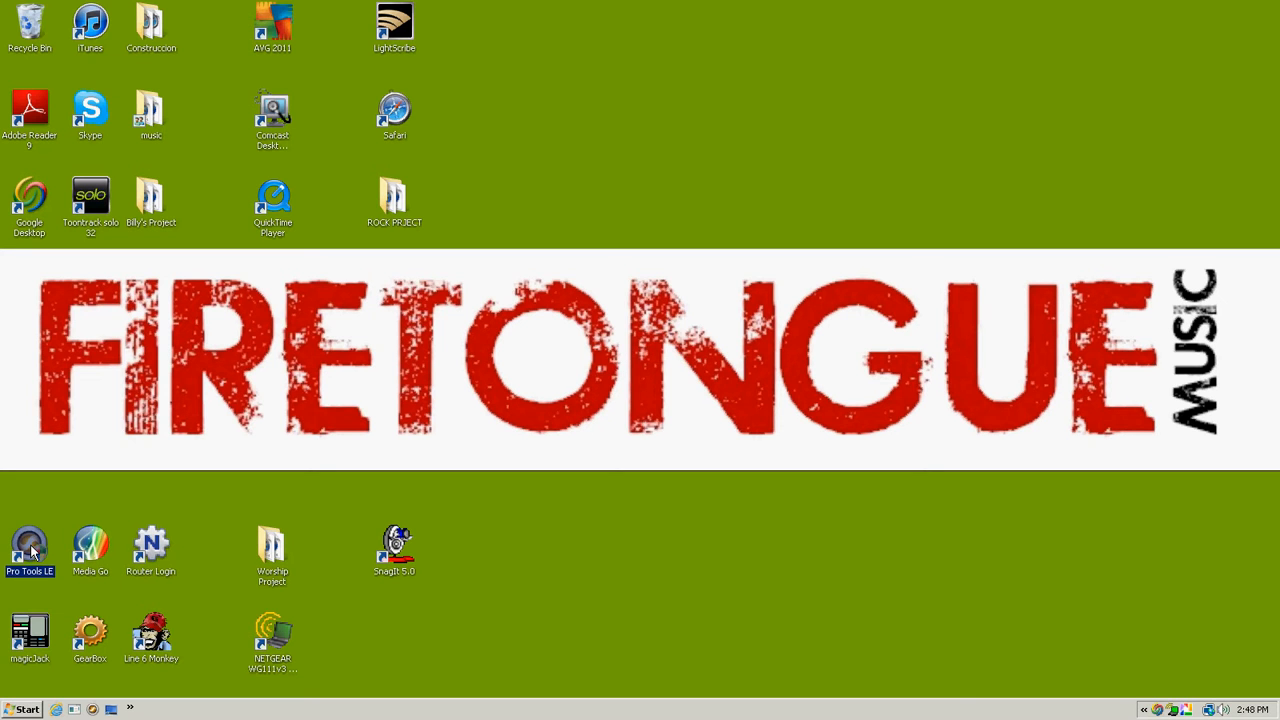
pyautogui.click(815, 589)
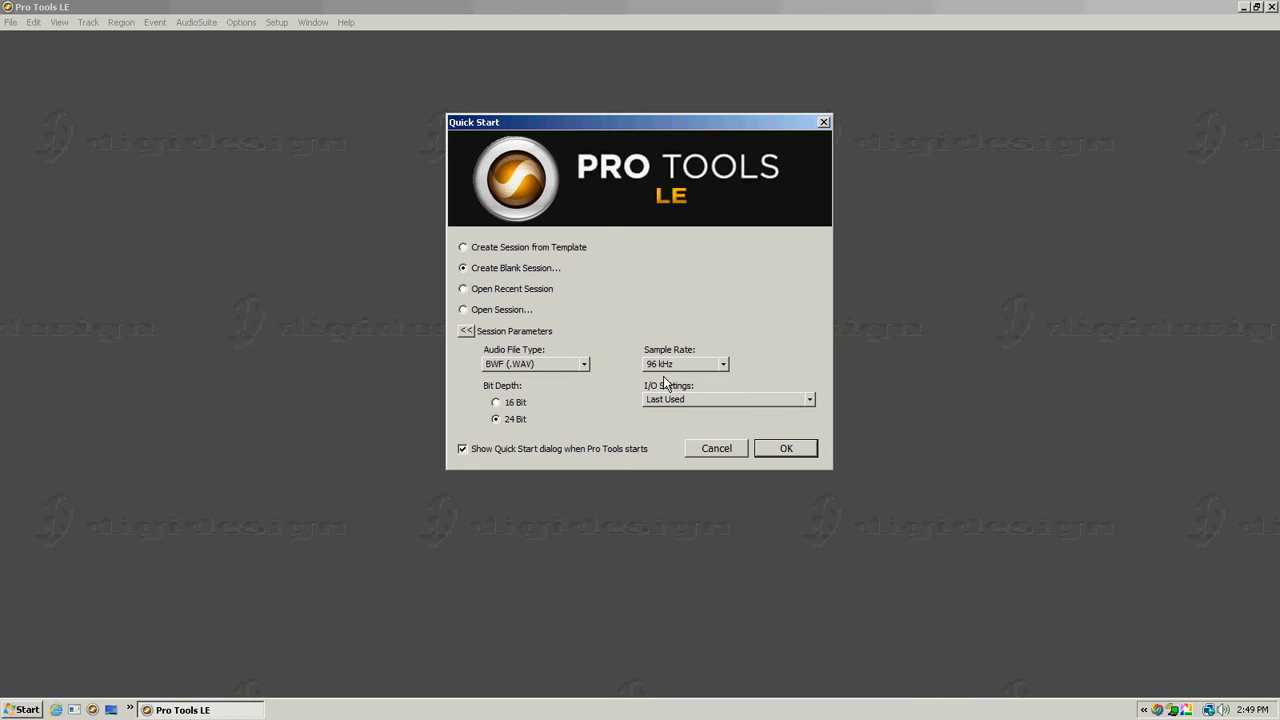
pyautogui.click(724, 368)
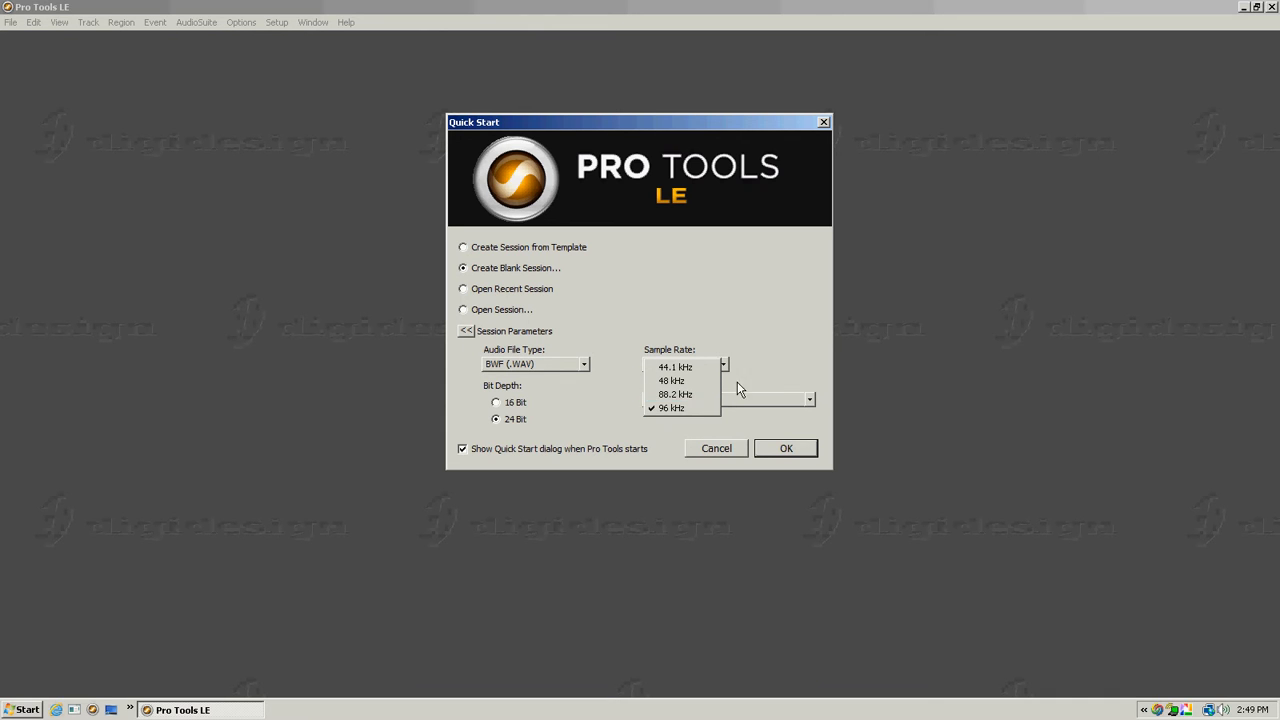
pyautogui.click(840, 312)
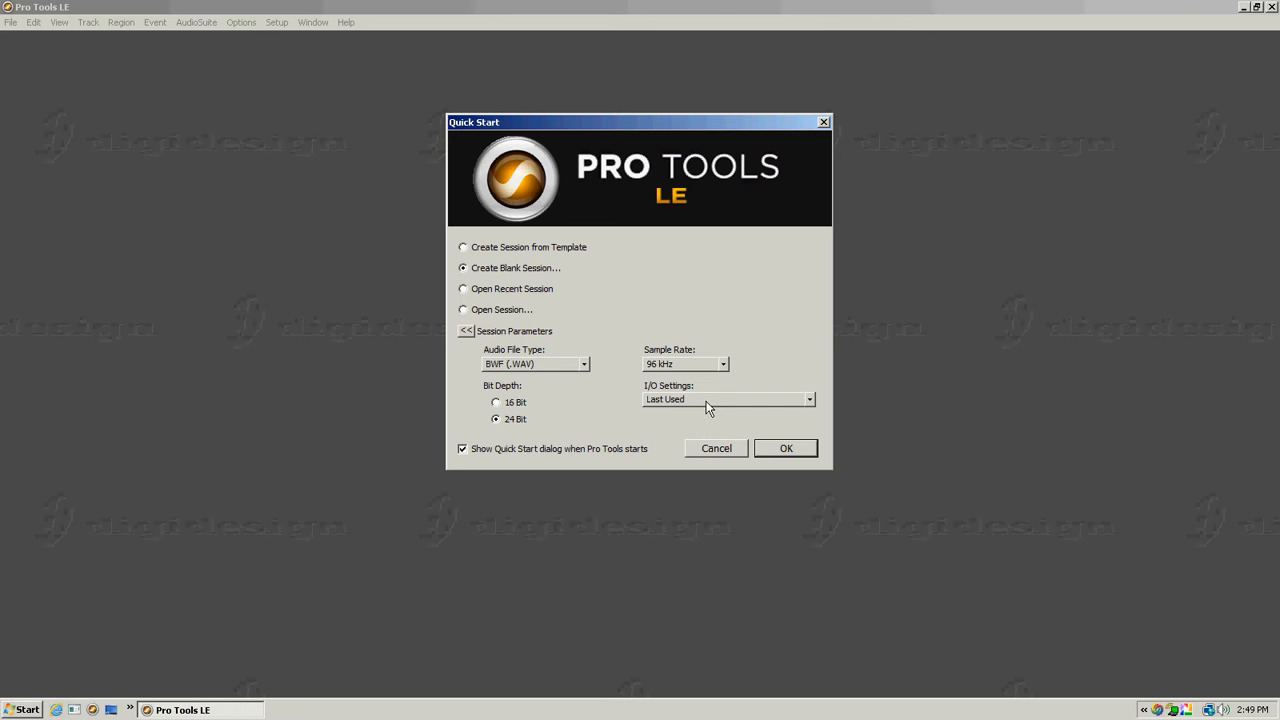
pyautogui.click(812, 399)
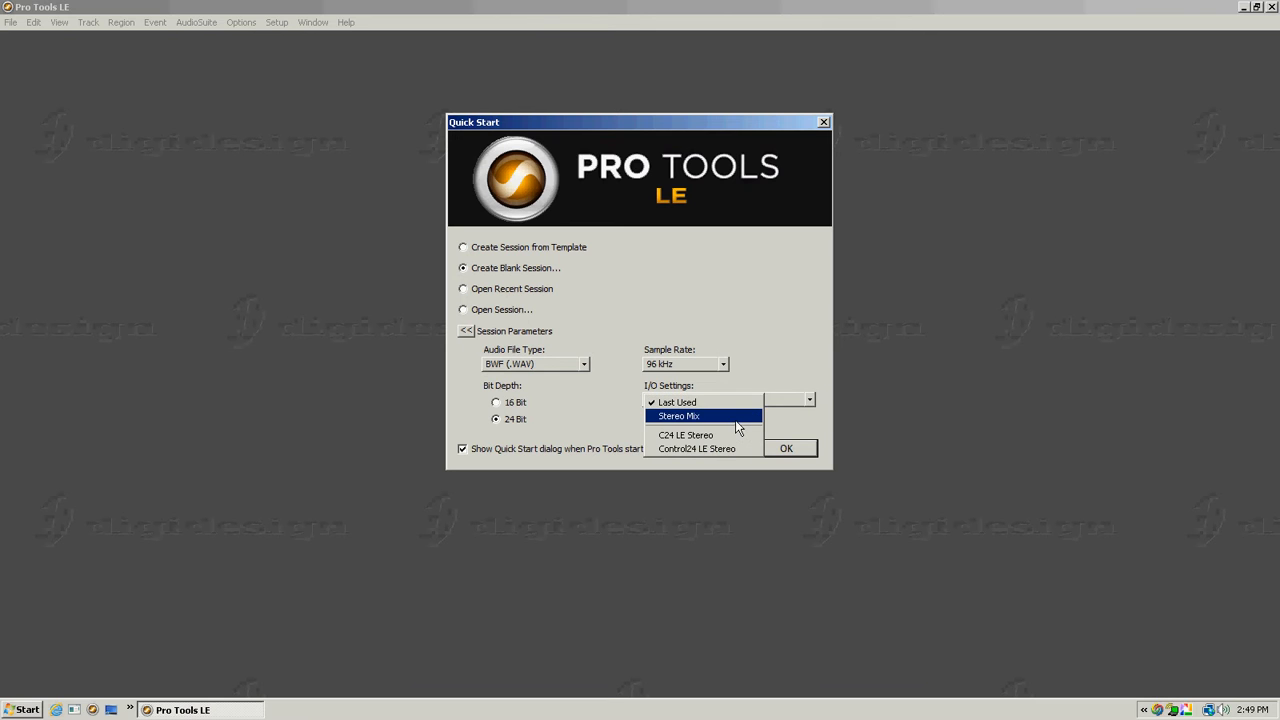
pyautogui.click(705, 416)
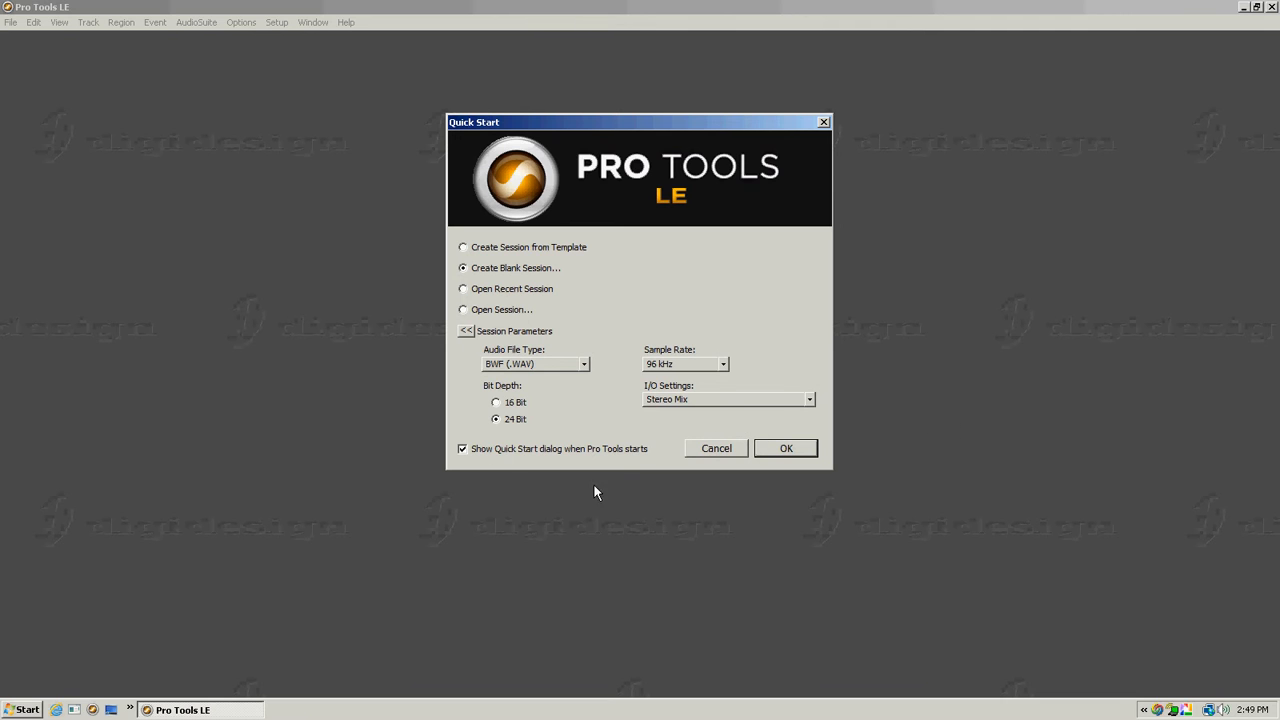
# - Accept the blank session parameters and save the session in the ROCK PRJECT folder under a person's first name
pyautogui.click(800, 448)
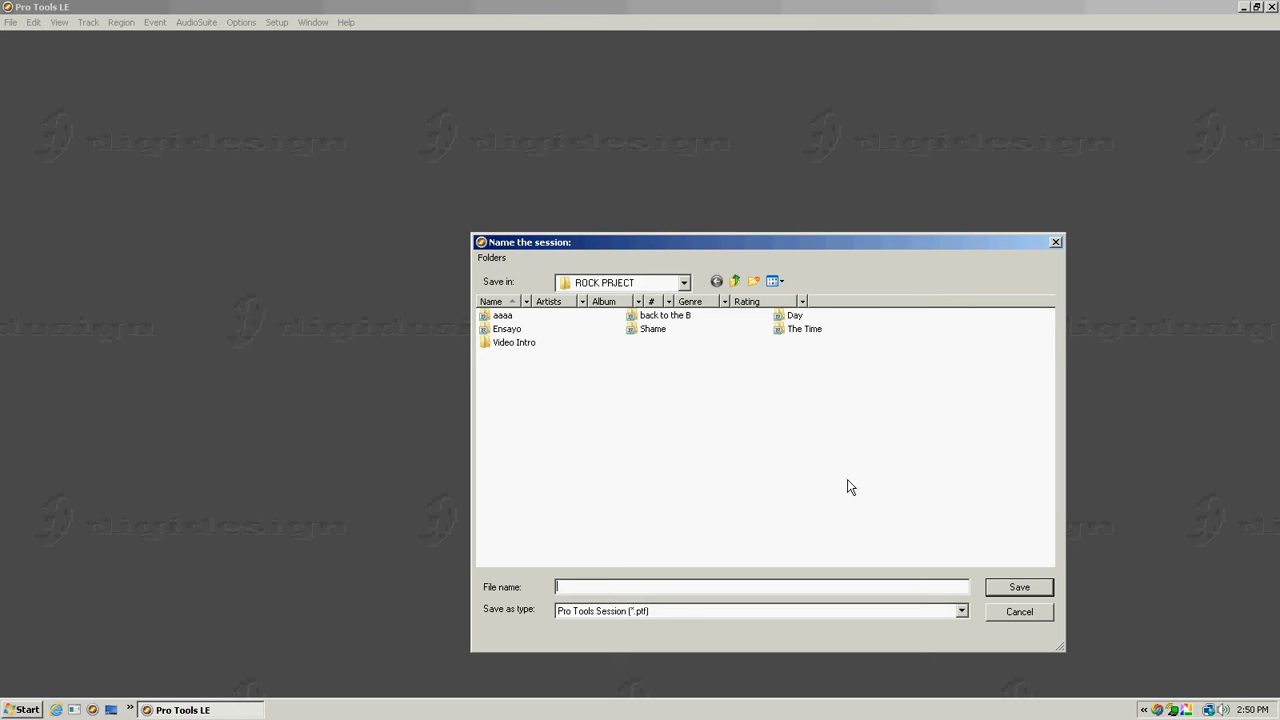
pyautogui.write('Billy')
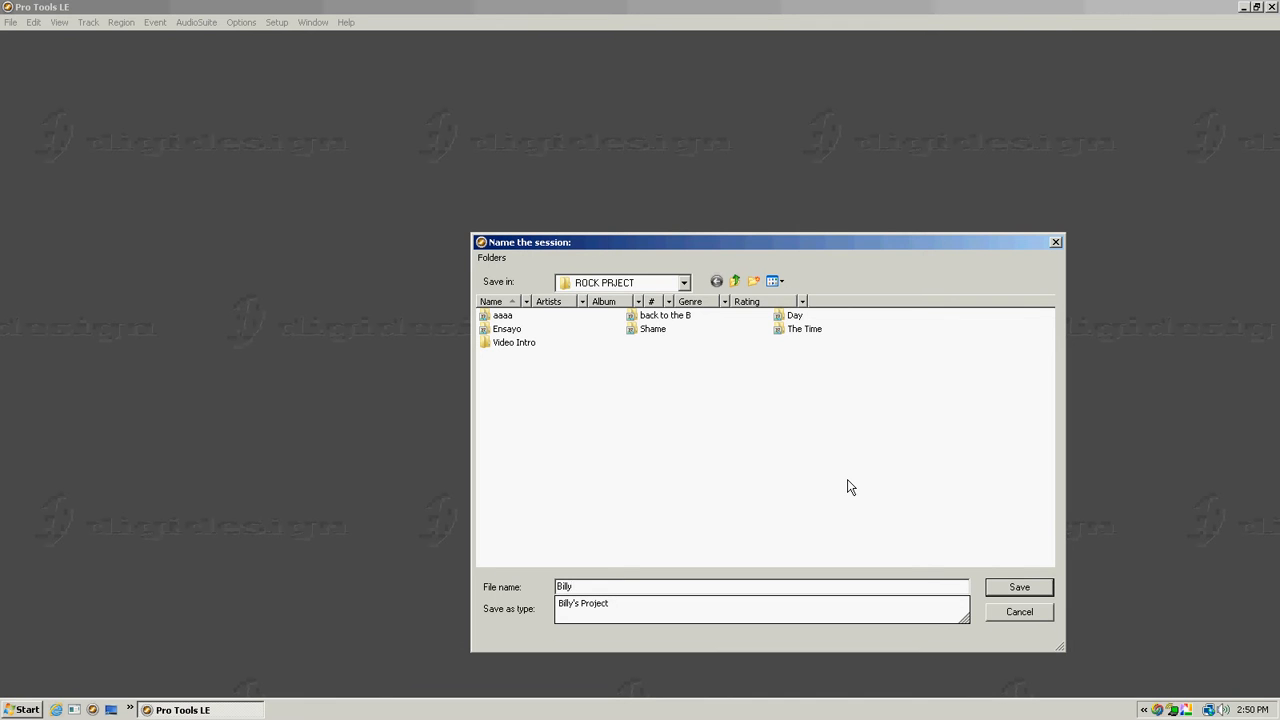
pyautogui.press('Return')
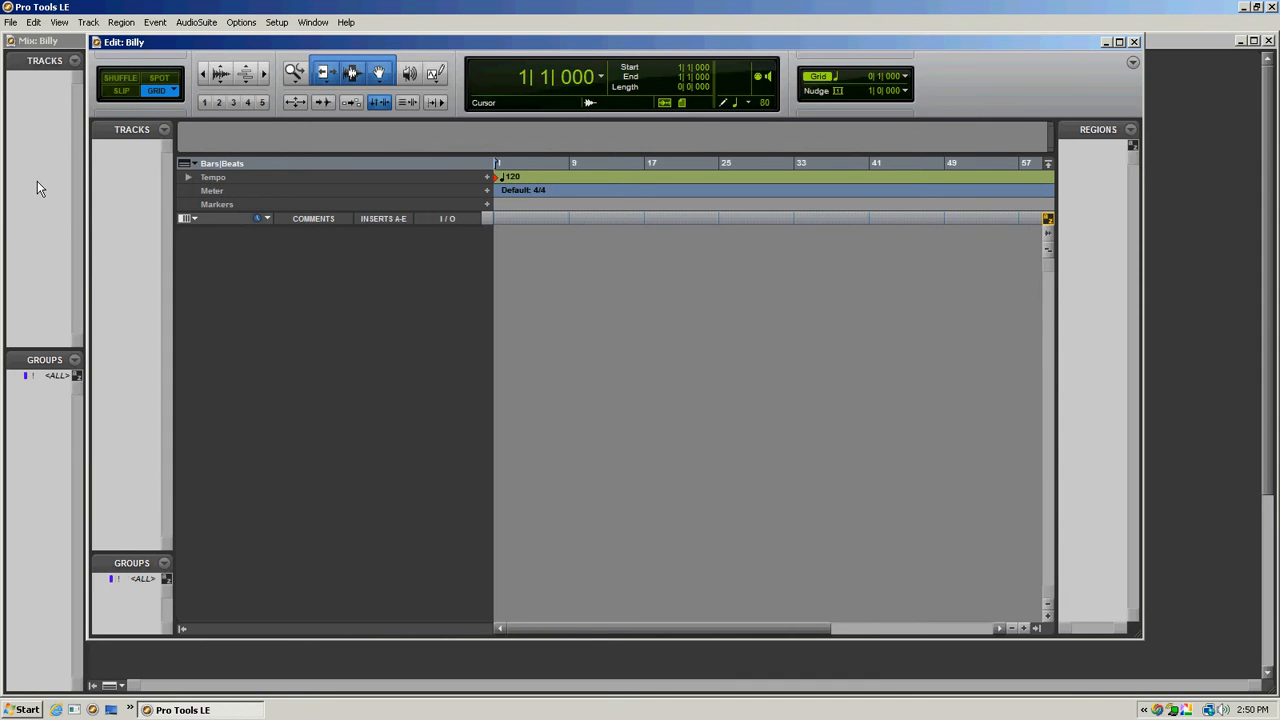
# - Start defining new tracks and request 2 mono audio tracks in Samples
pyautogui.click(88, 23)
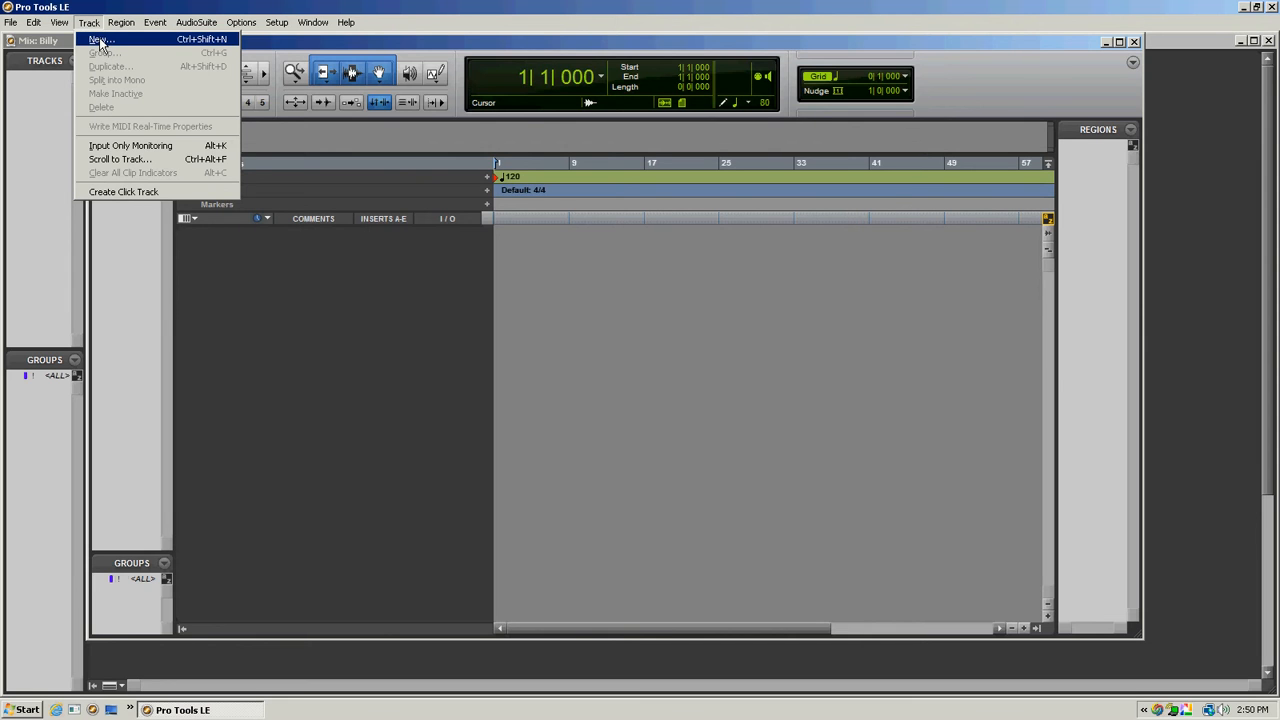
pyautogui.click(99, 40)
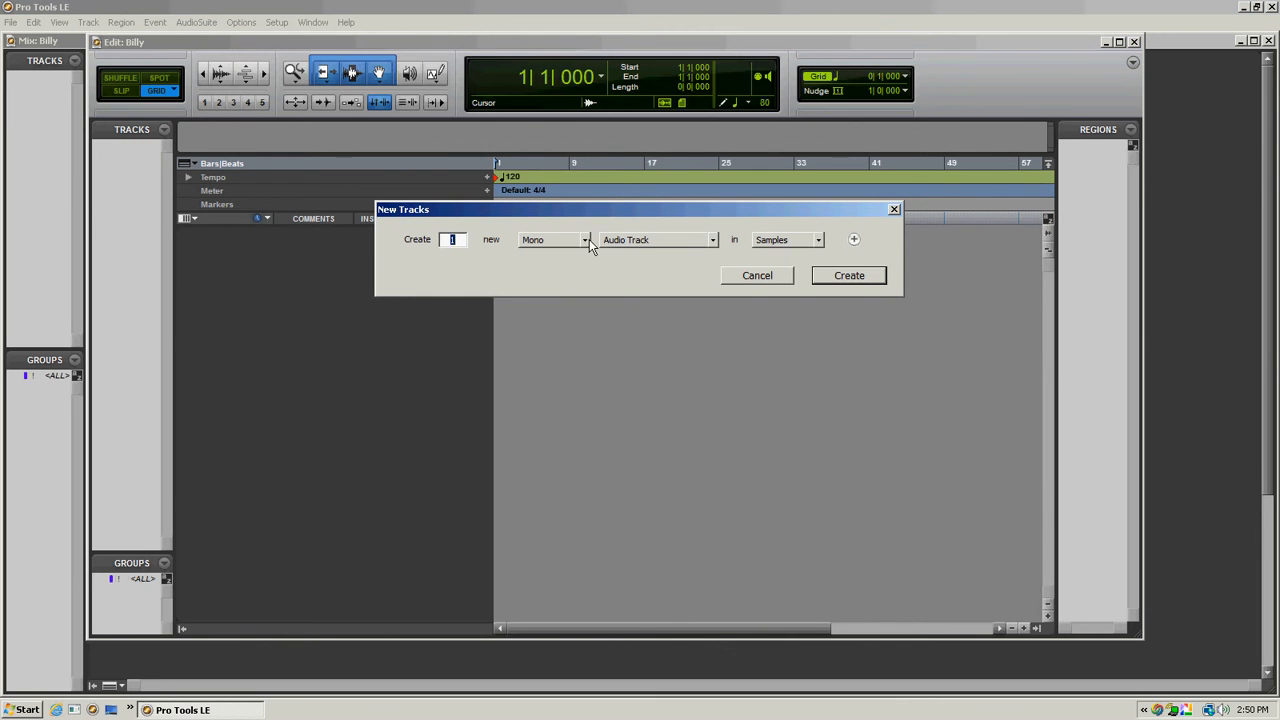
pyautogui.write('2')
# - Add a second entry to the new tracks for one stereo instrument track in Samples
pyautogui.click(854, 240)
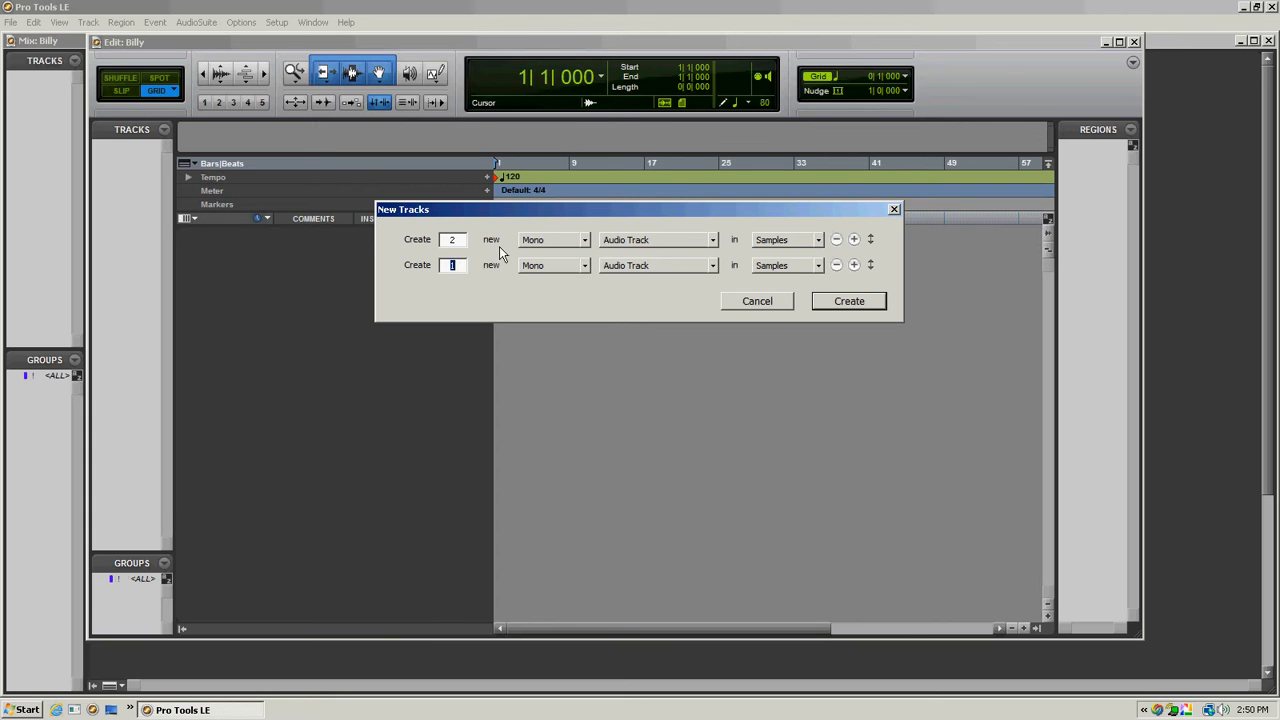
pyautogui.click(586, 265)
pyautogui.click(578, 284)
pyautogui.click(712, 266)
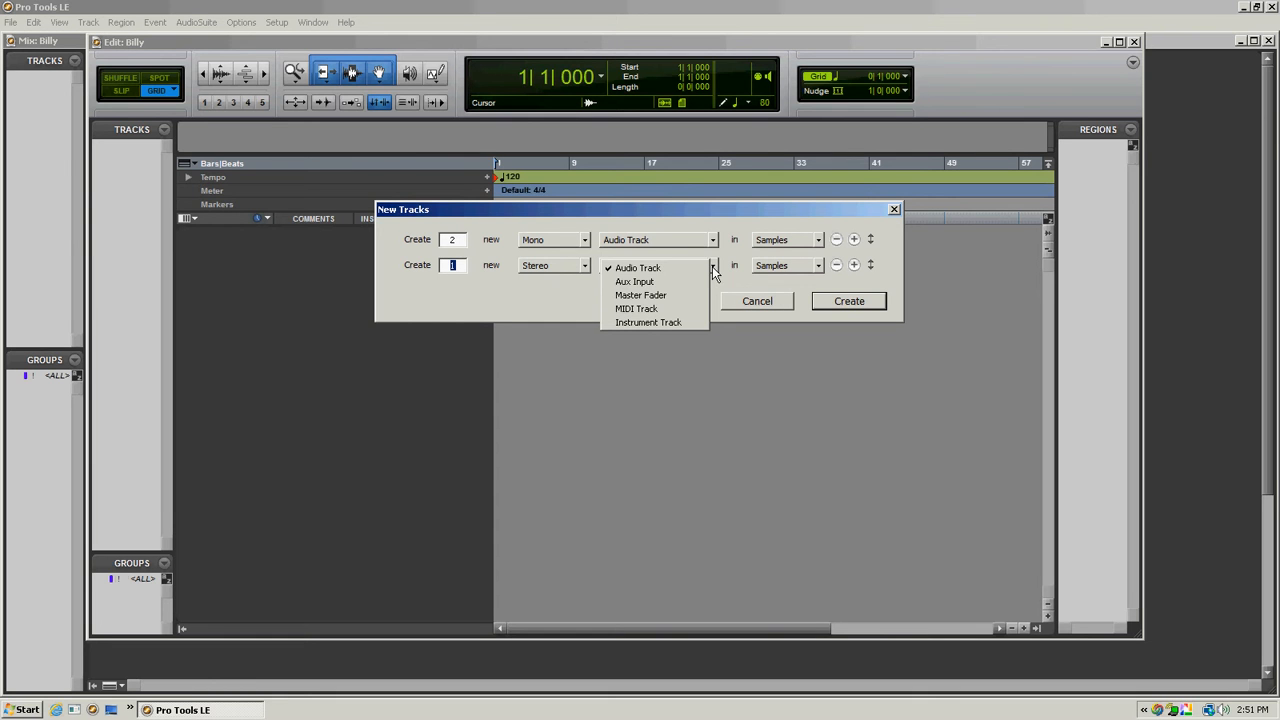
pyautogui.click(671, 322)
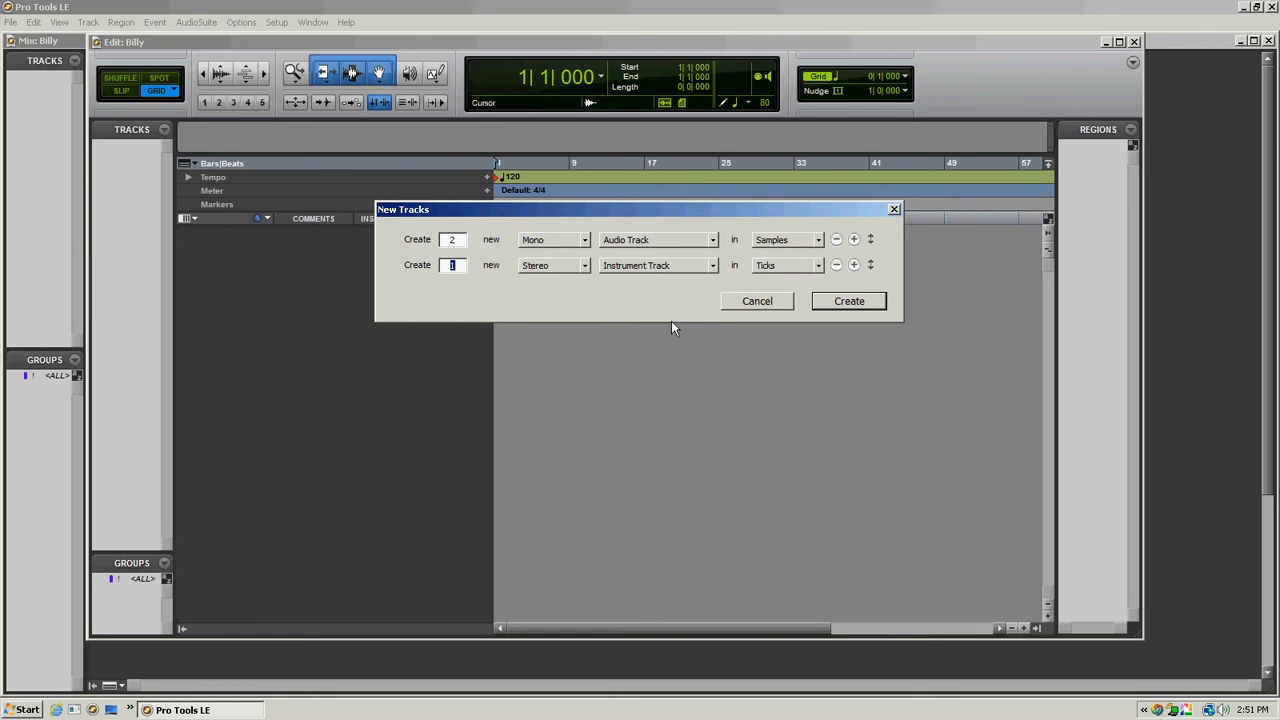
pyautogui.click(812, 266)
pyautogui.click(812, 270)
# - Add one stereo master fader to the new tracks and create all of them
pyautogui.click(854, 265)
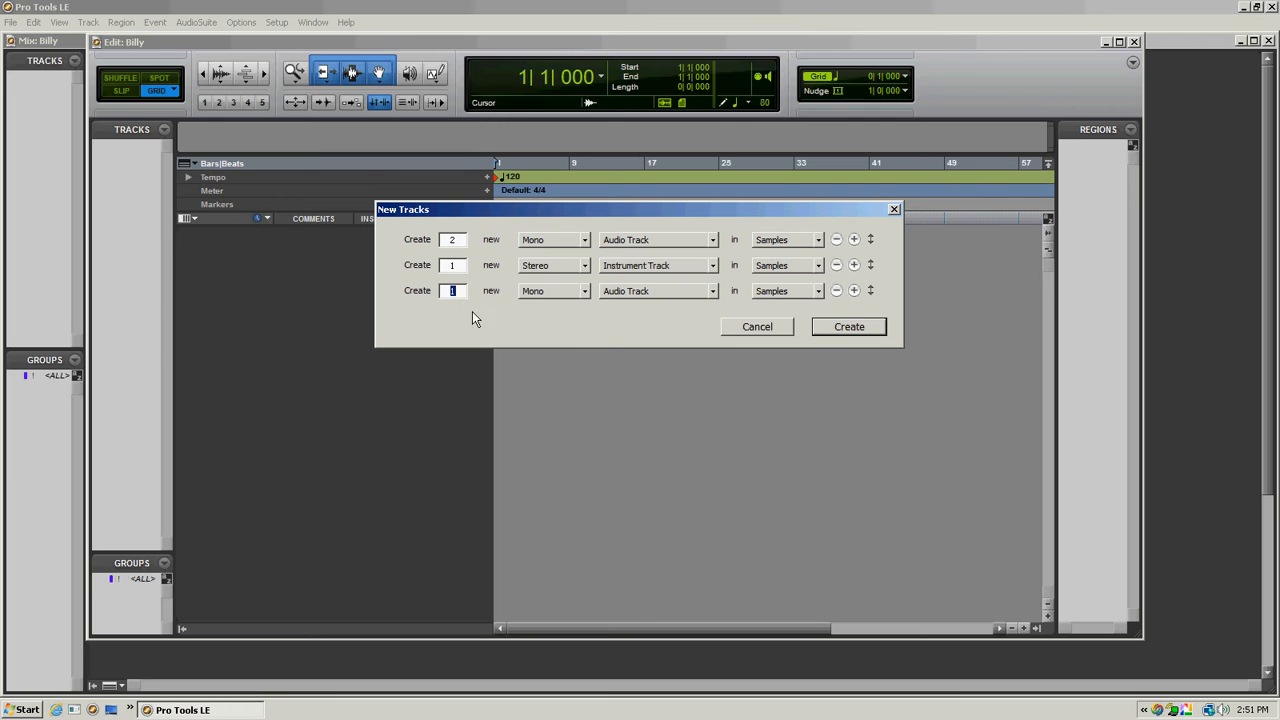
pyautogui.click(589, 293)
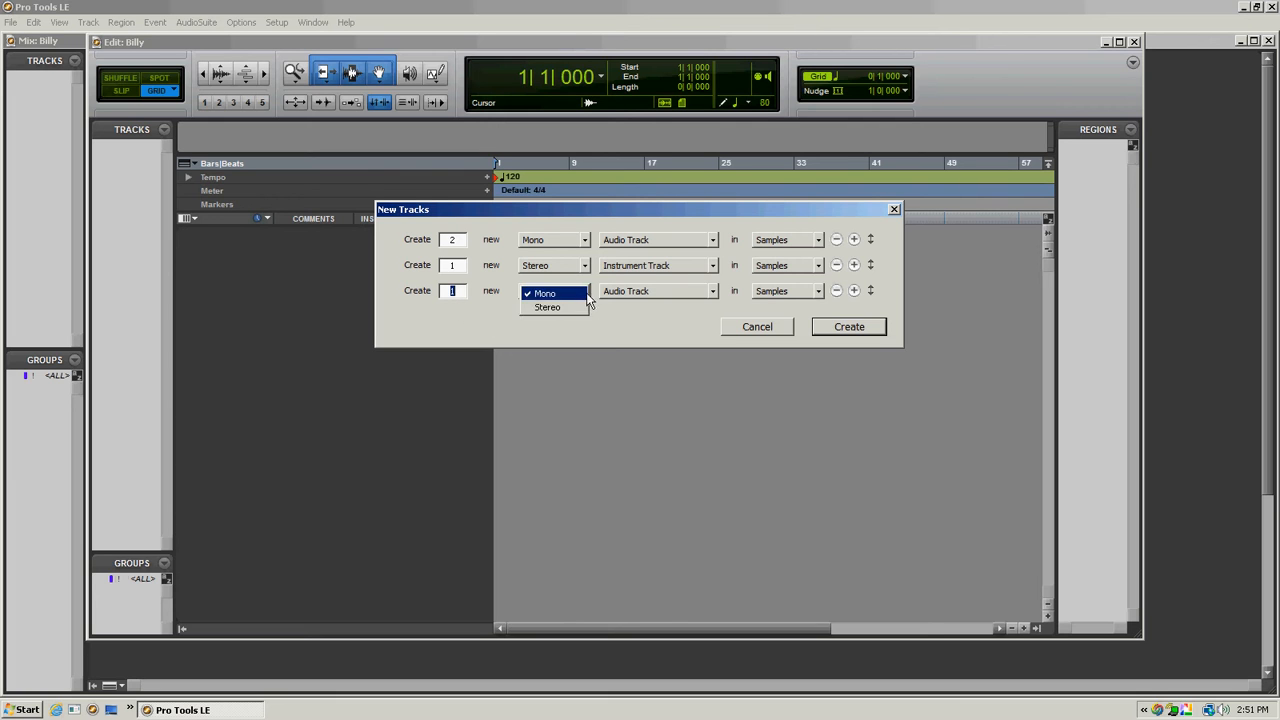
pyautogui.click(549, 307)
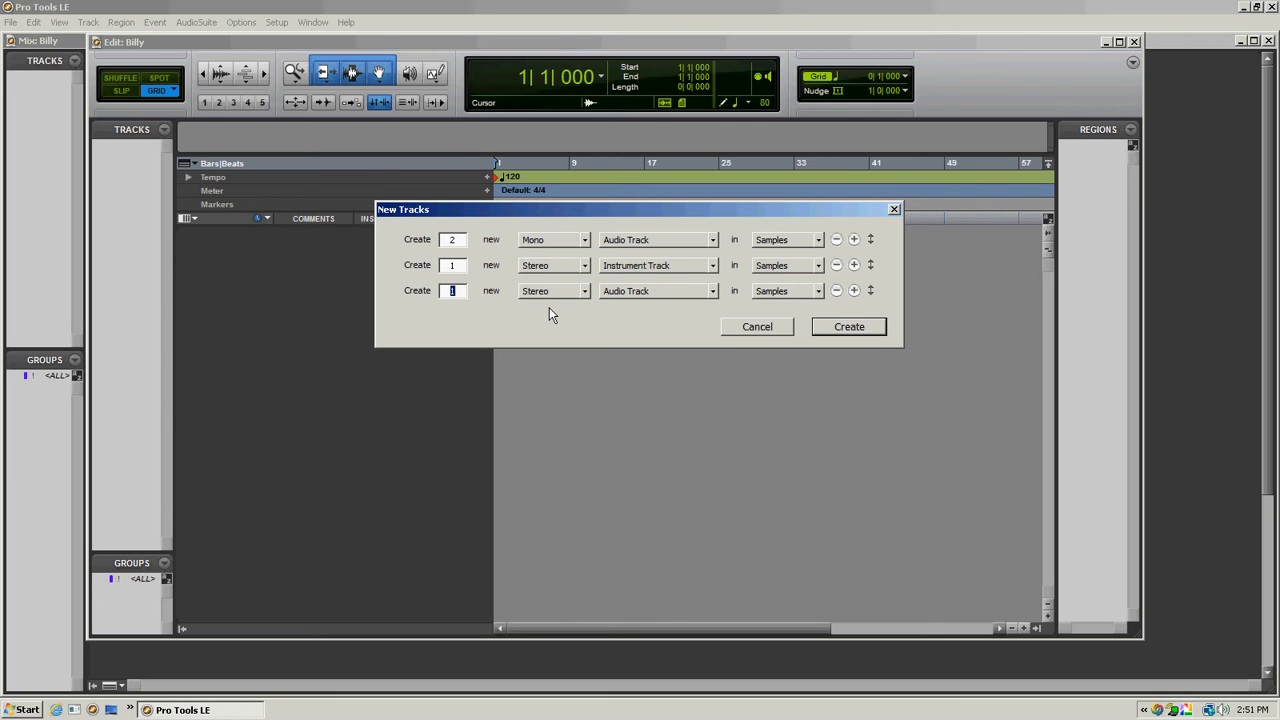
pyautogui.click(713, 292)
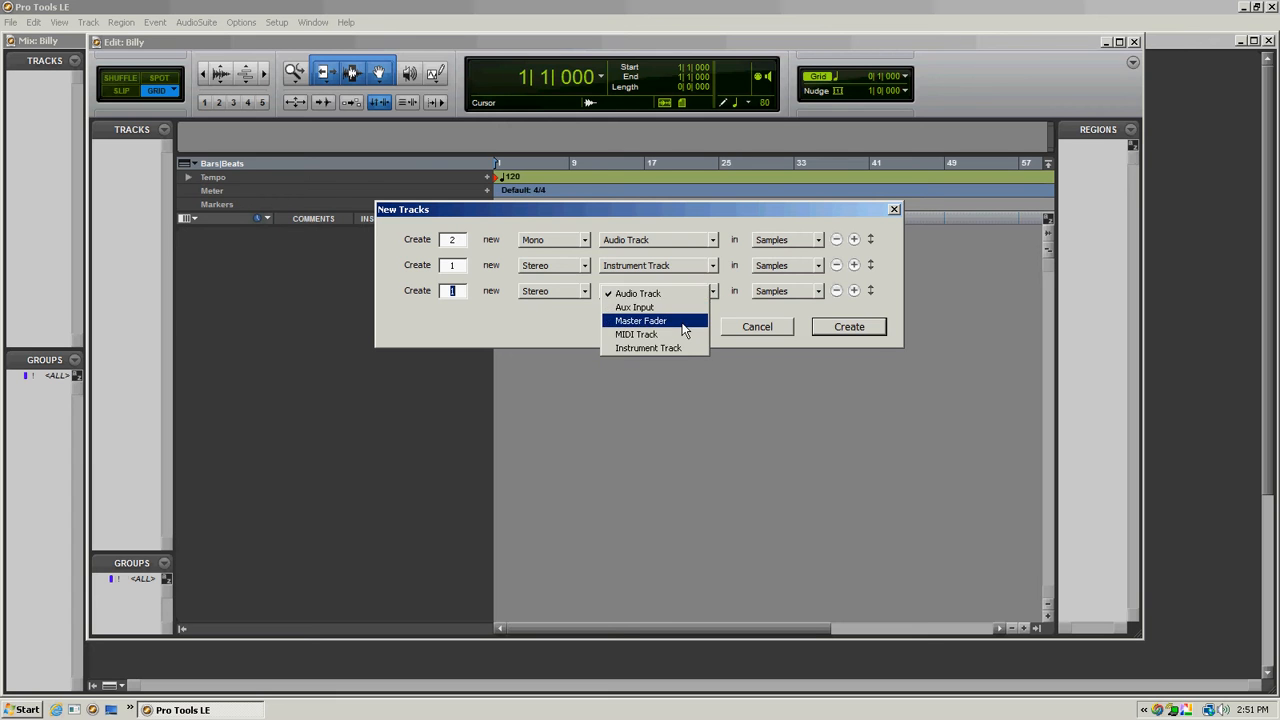
pyautogui.click(684, 321)
pyautogui.click(849, 327)
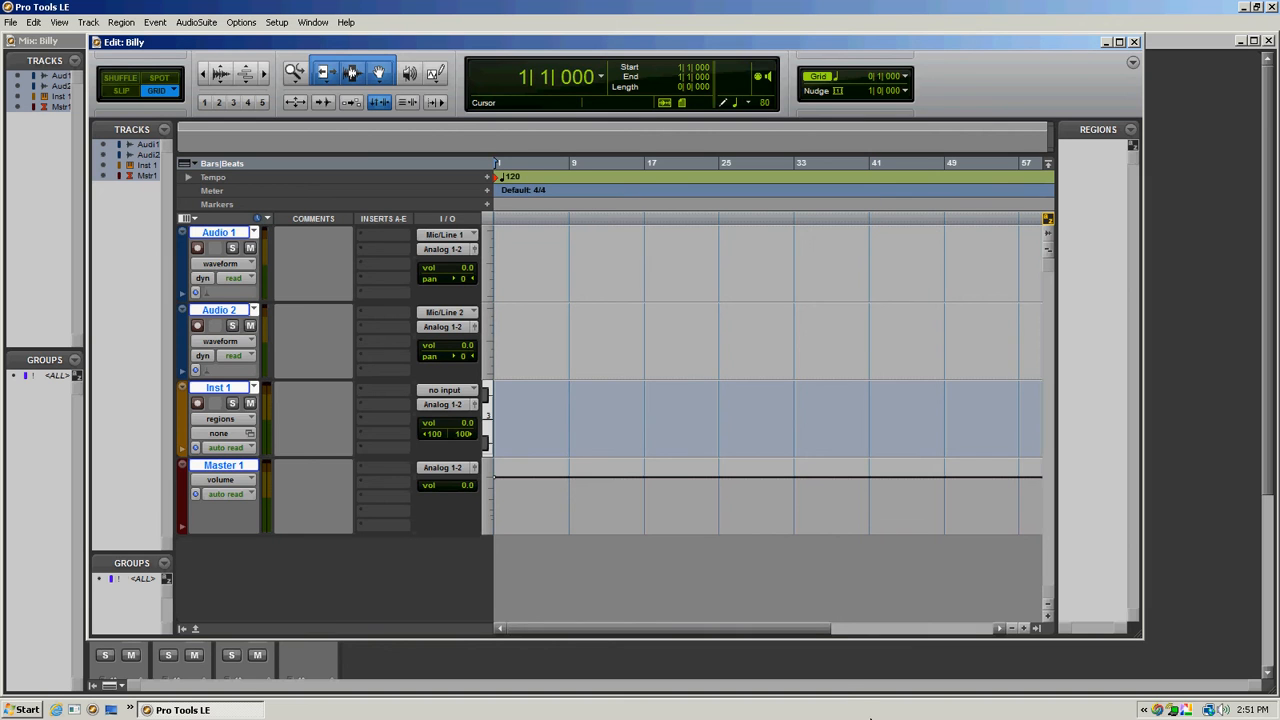
pyautogui.hotkey('ctrl', ']')
pyautogui.hotkey('ctrl', ']')
pyautogui.click(453, 240)
pyautogui.moveTo(497, 262)
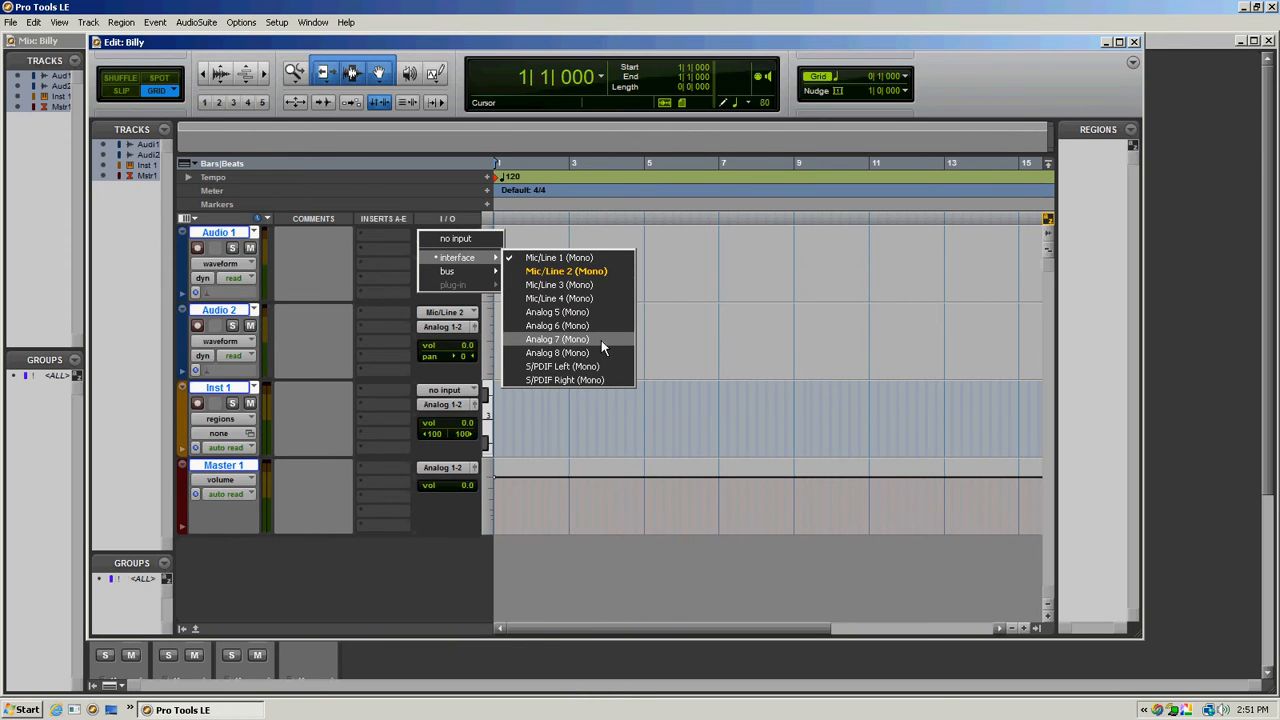
pyautogui.click(516, 636)
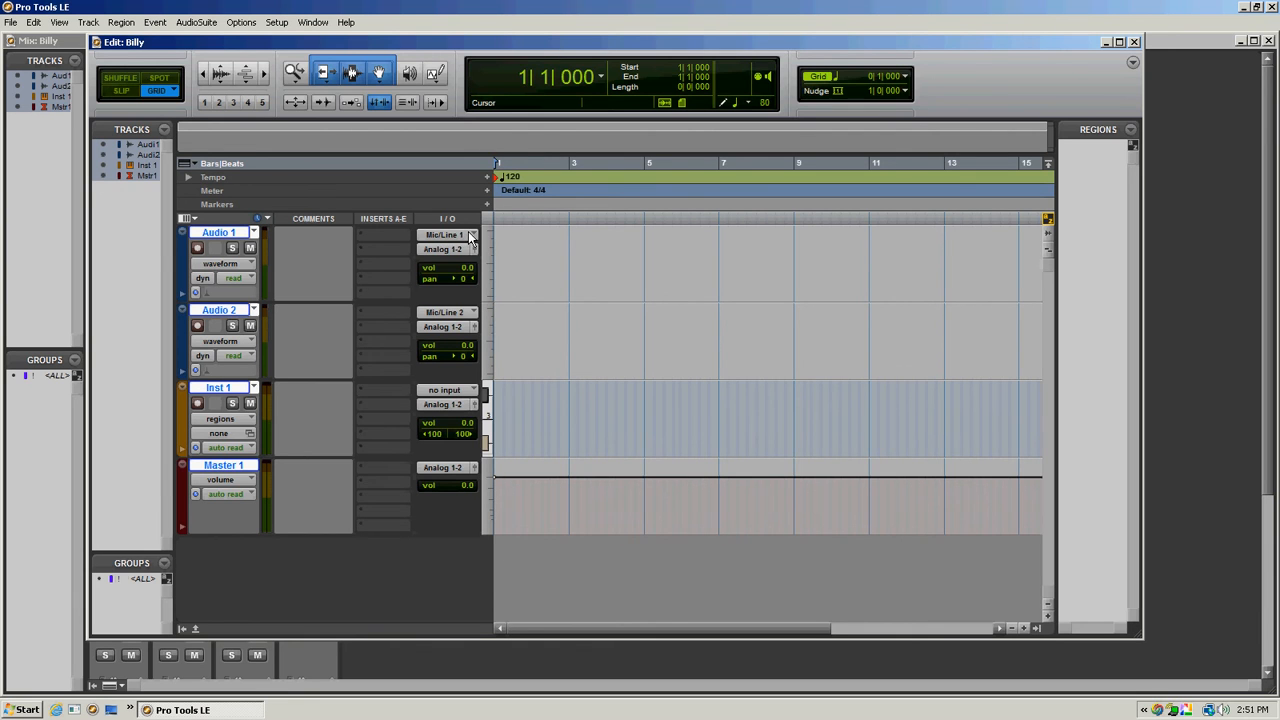
# - Set the input of the Audio 1 track to interface channel Analog 7 (Mono)
pyautogui.click(470, 237)
pyautogui.moveTo(486, 262)
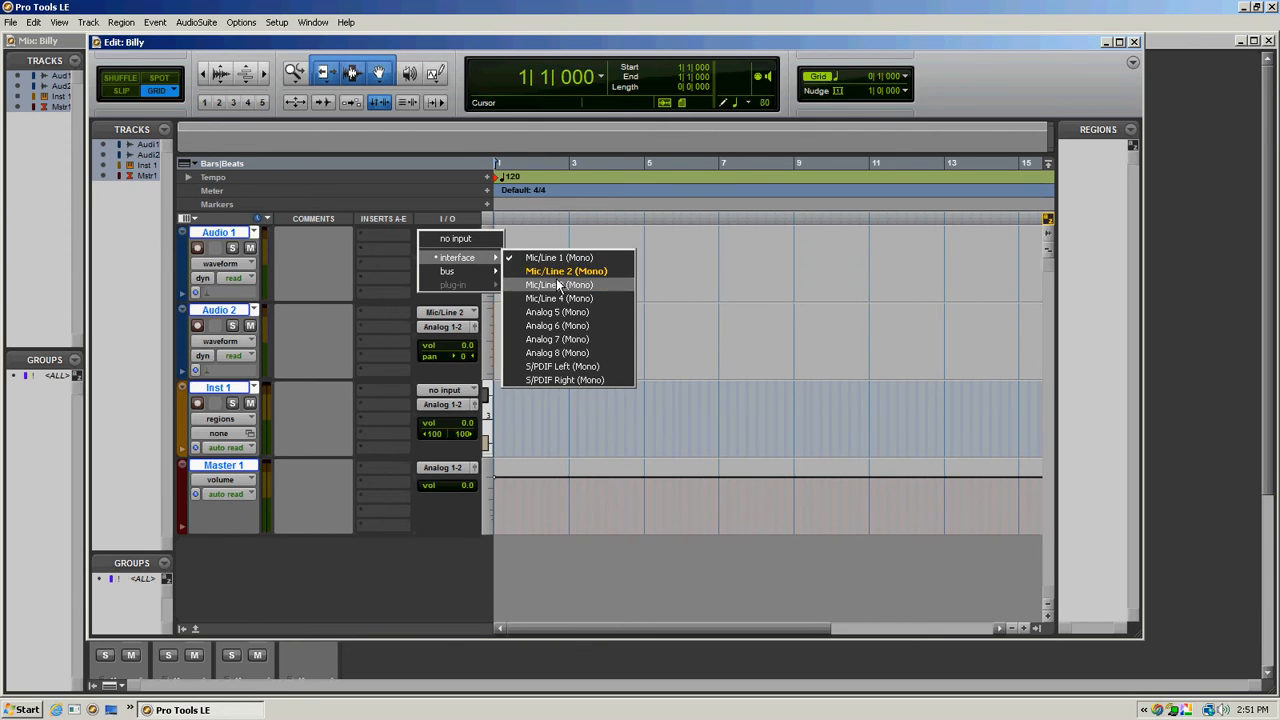
pyautogui.click(591, 340)
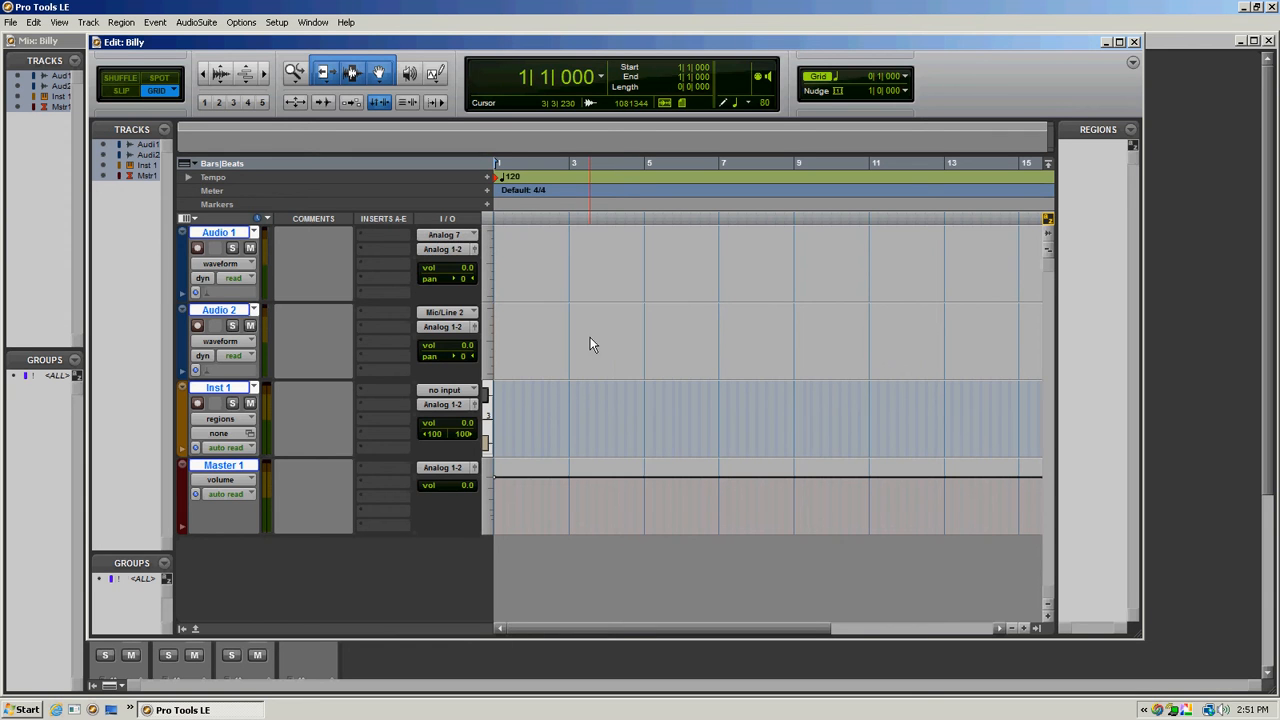
# - Set the input of the Audio 2 track to interface channel Analog 6 (Mono)
pyautogui.click(467, 316)
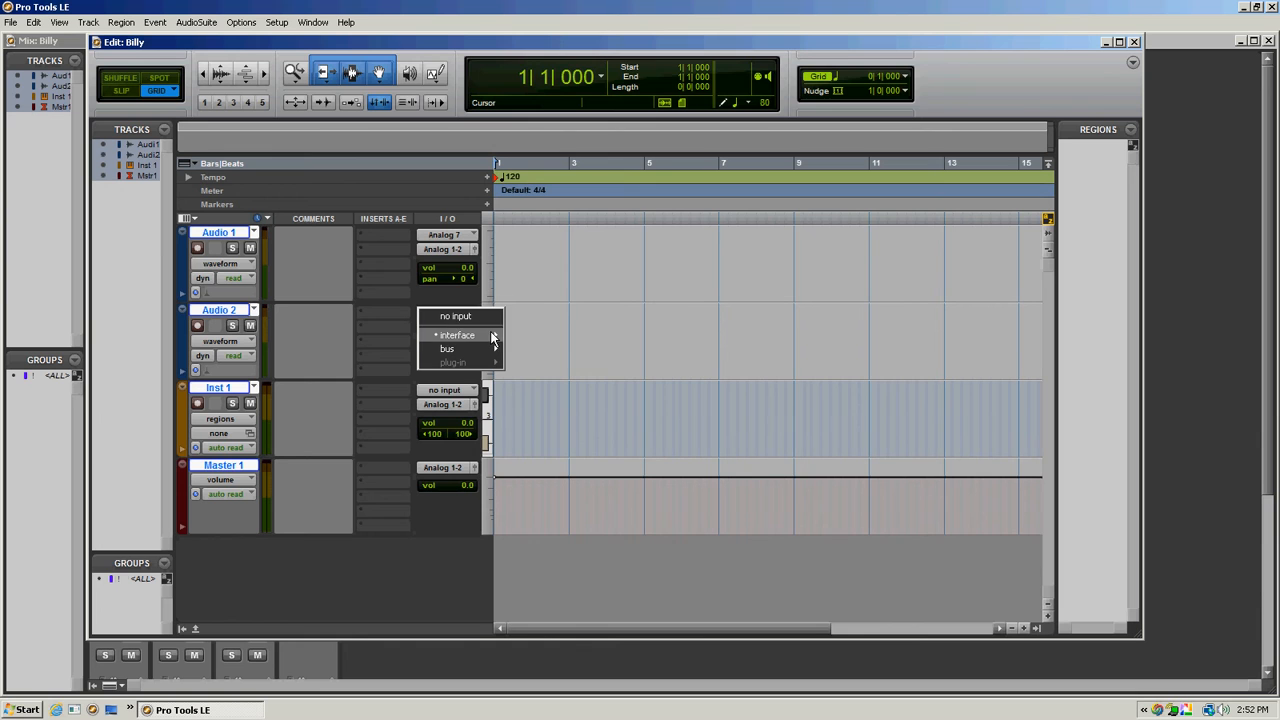
pyautogui.moveTo(490, 337)
pyautogui.click(603, 404)
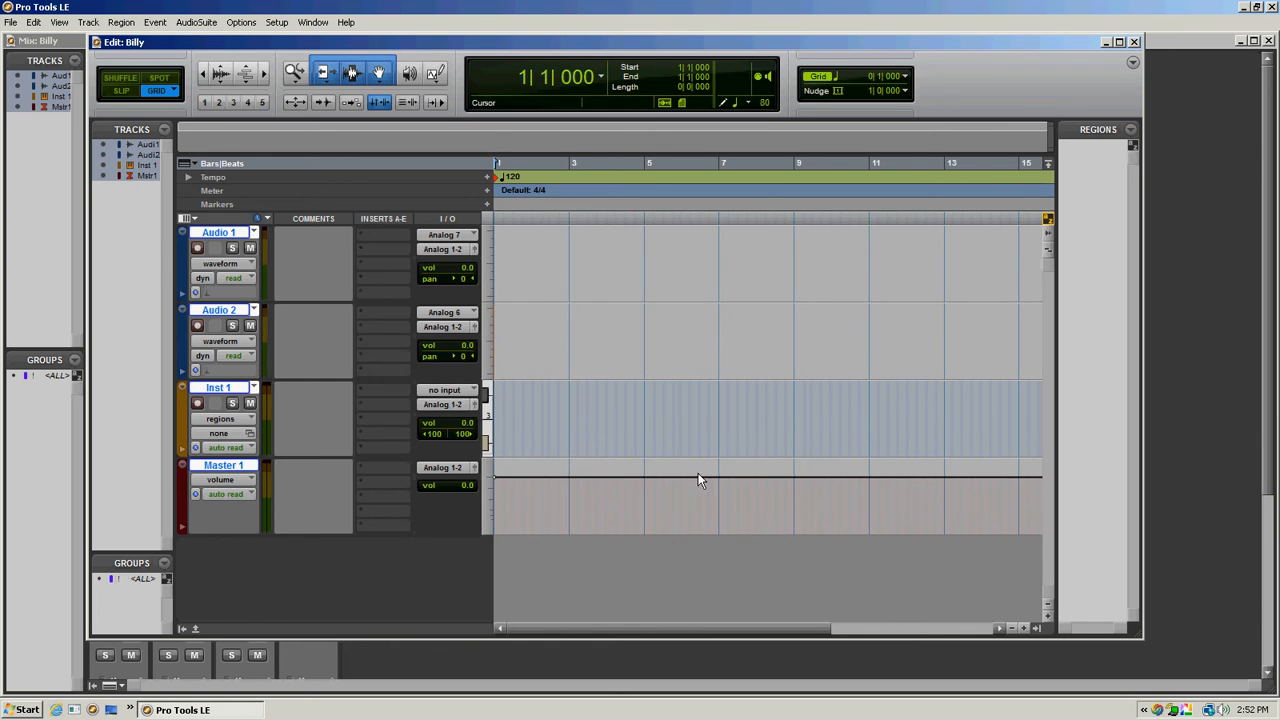
# - Set the input of the Audio 2 track to interface channel Analog 7 (Mono)
pyautogui.click(460, 314)
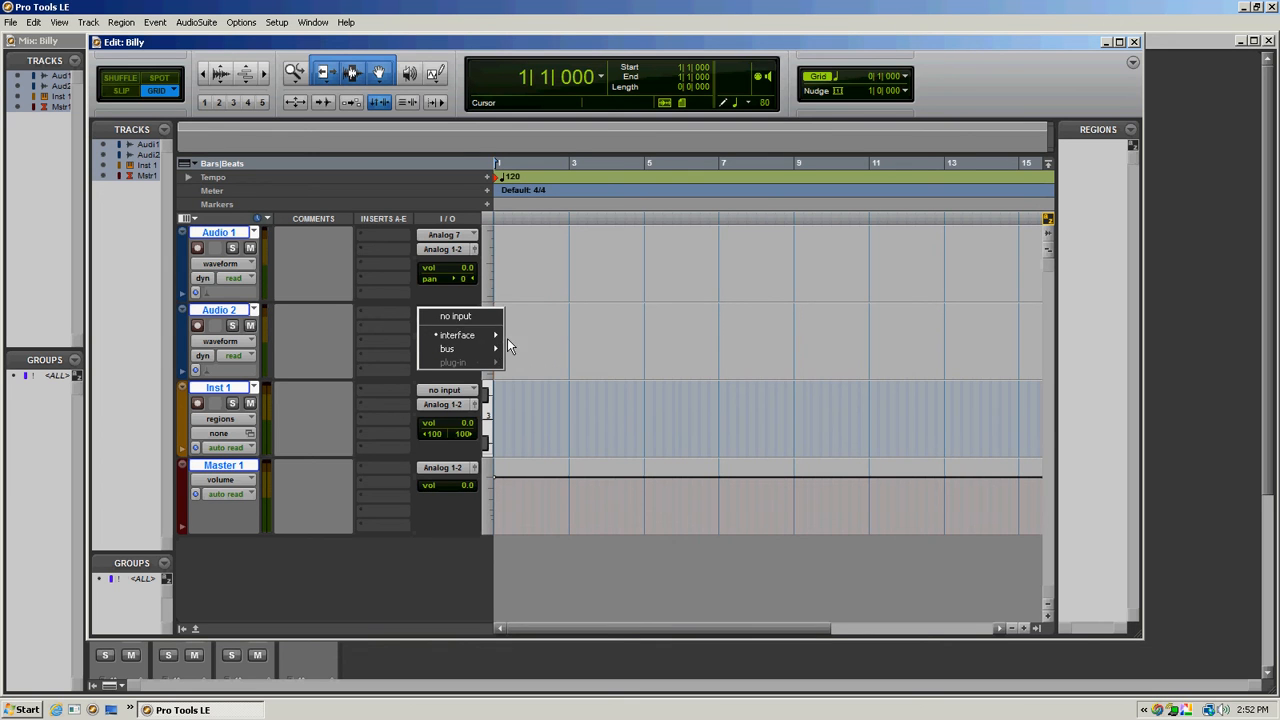
pyautogui.moveTo(483, 335)
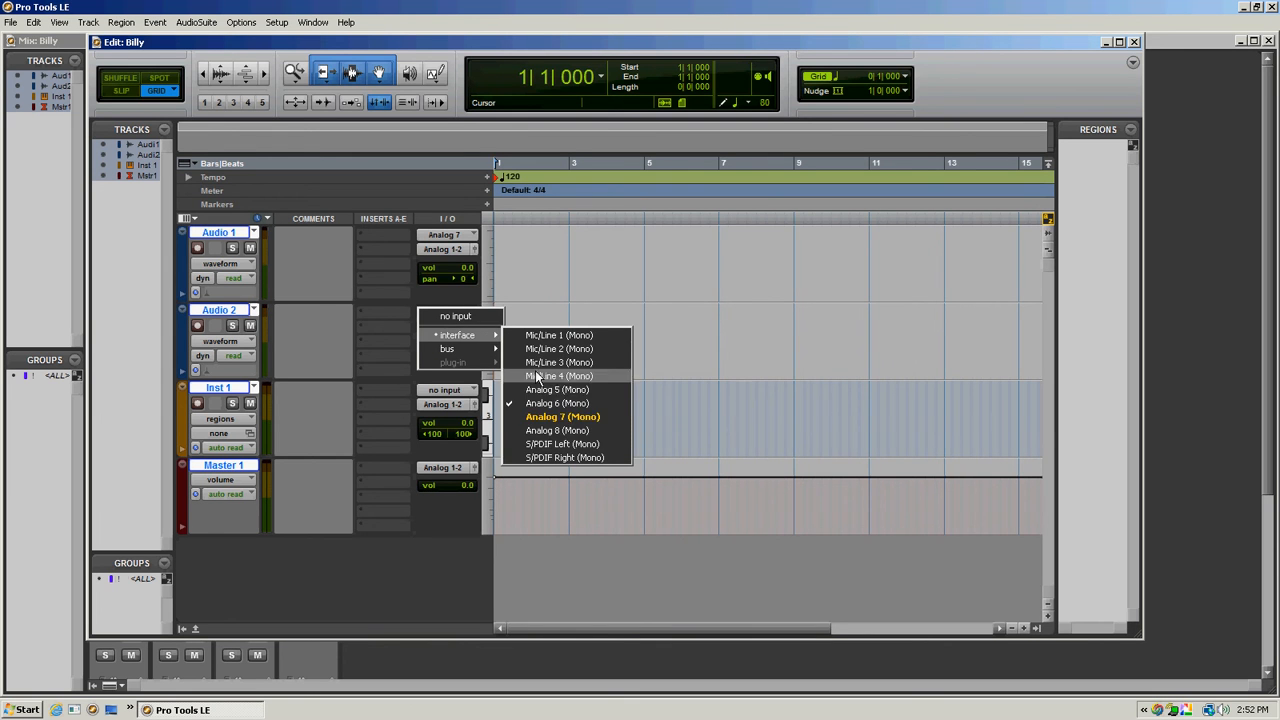
pyautogui.click(590, 417)
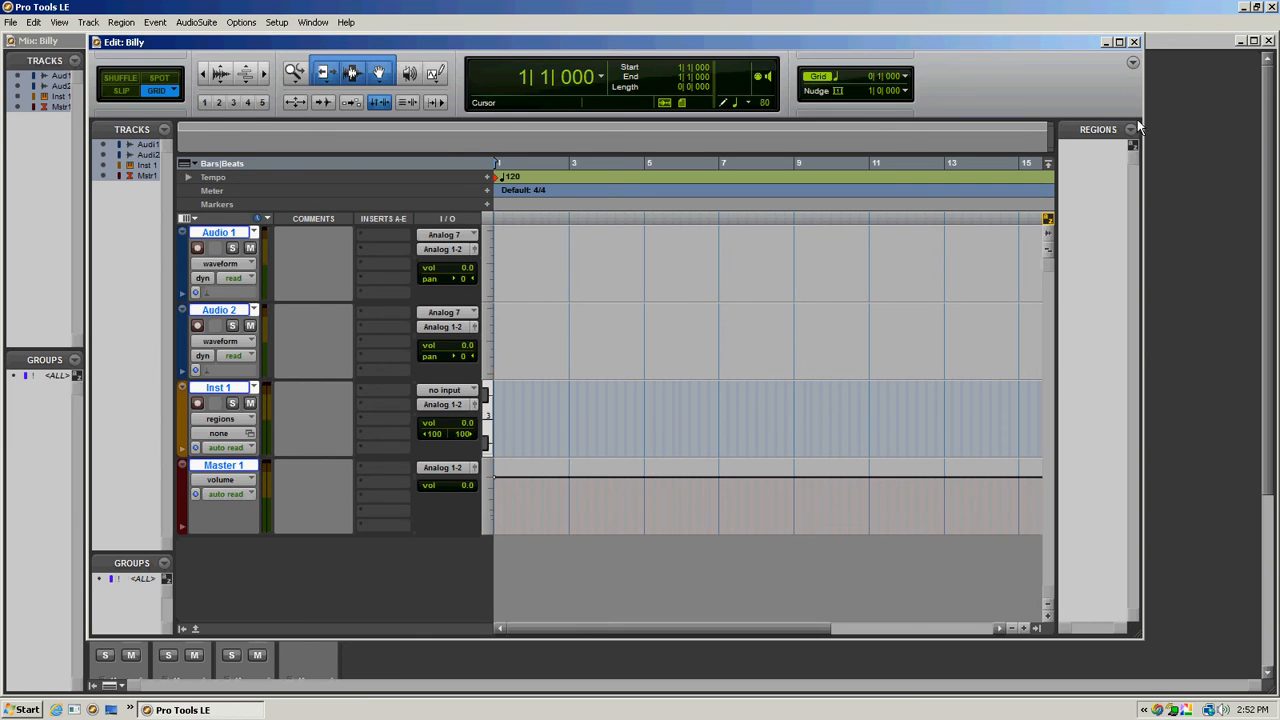
# - Show the transport controls in the Edit window and record-enable the Audio 1 track
pyautogui.click(1133, 62)
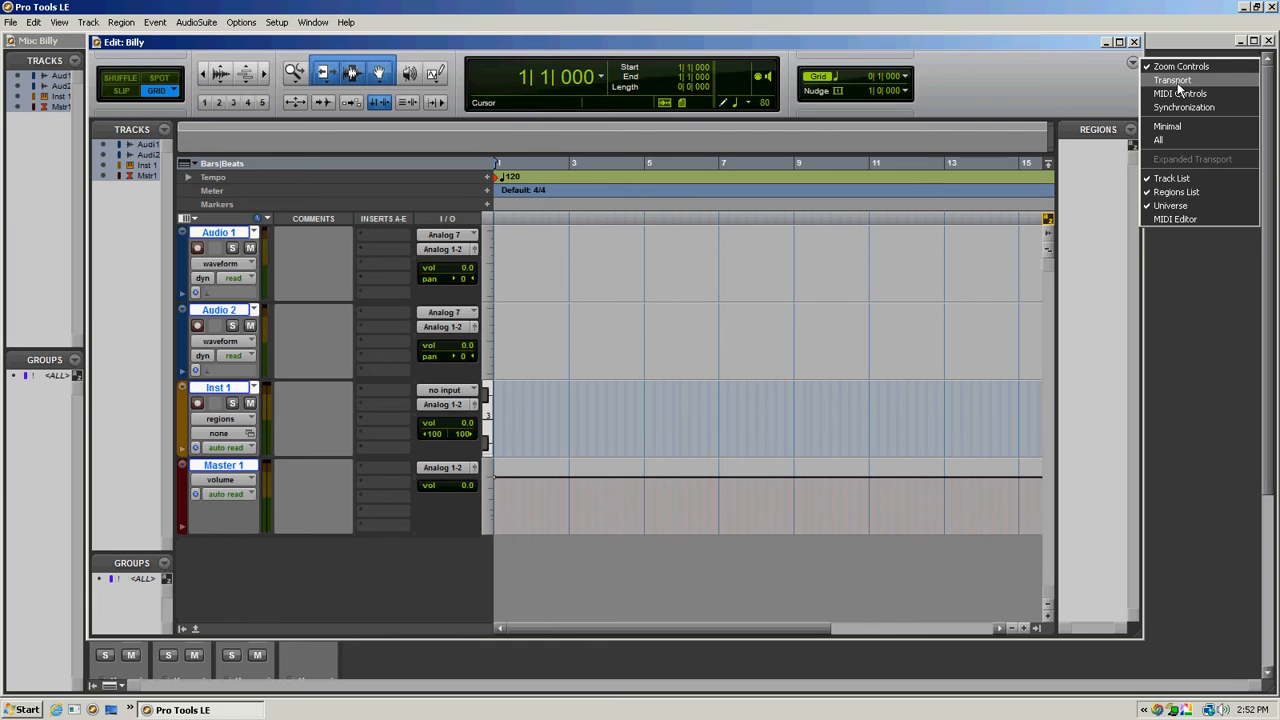
pyautogui.click(1173, 82)
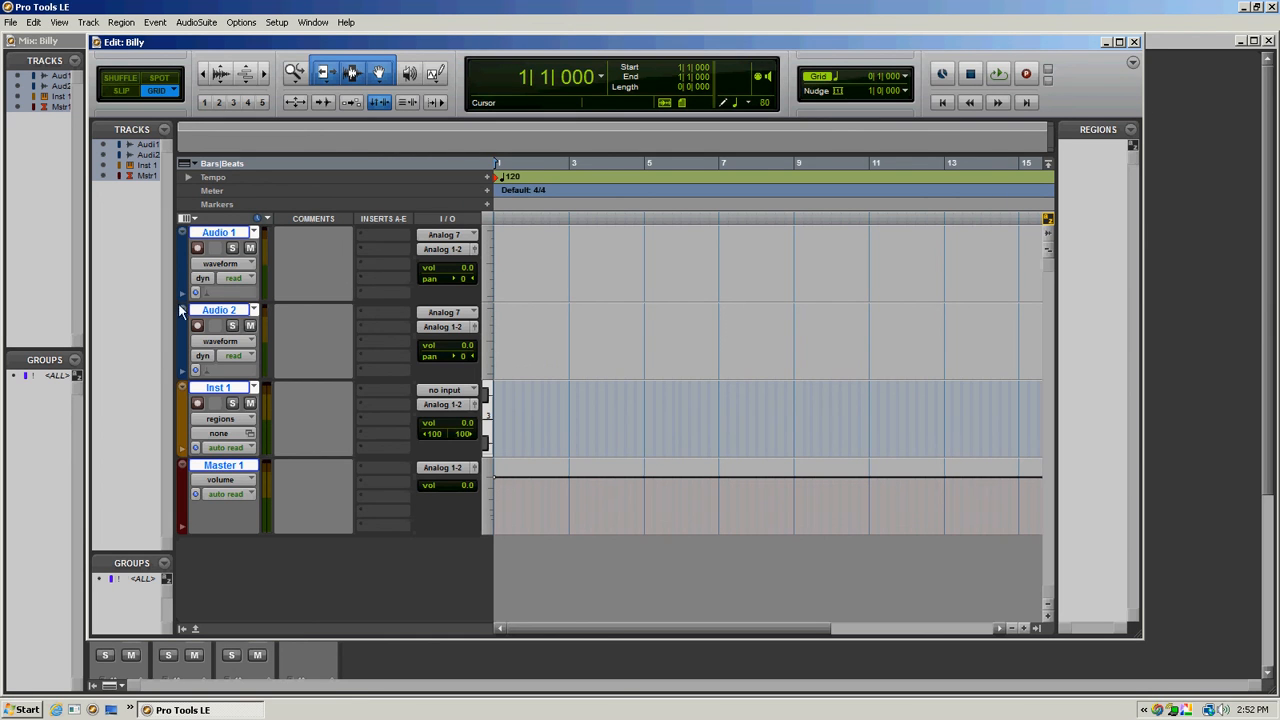
pyautogui.click(197, 249)
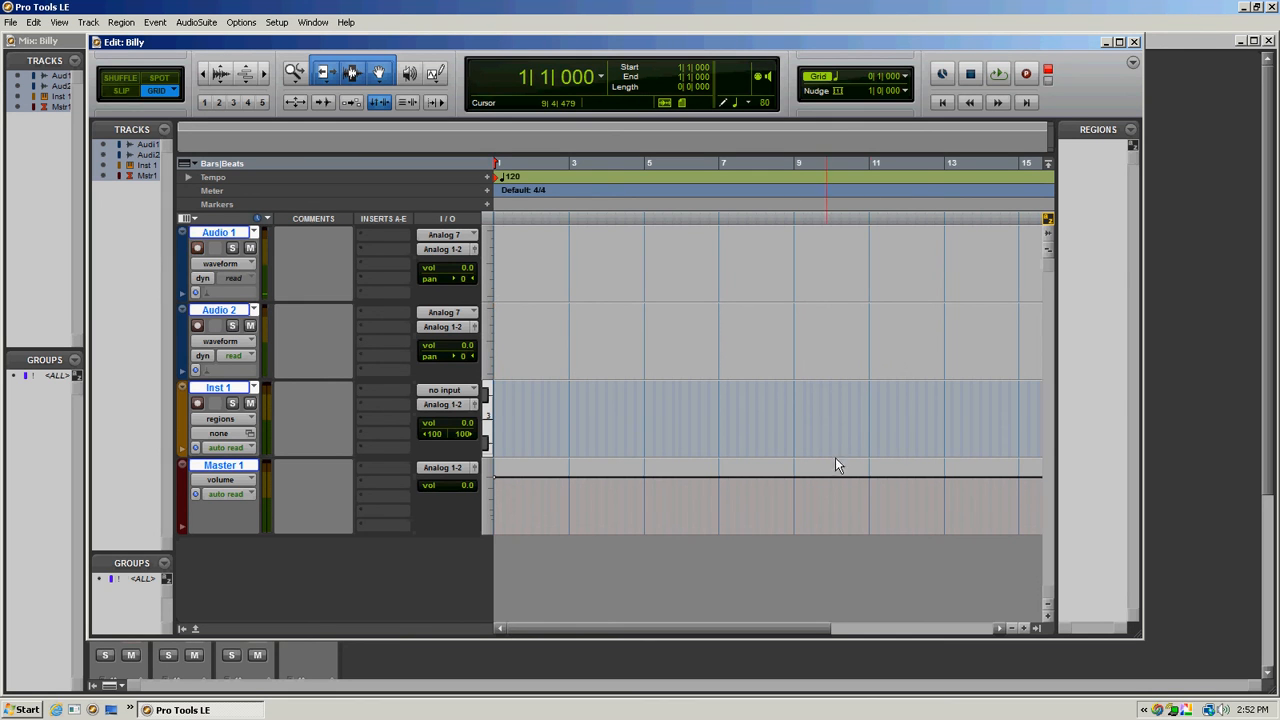
# - Record a test take of about four bars on Audio 1 from bar 1 and stop the transport
pyautogui.click(1022, 76)
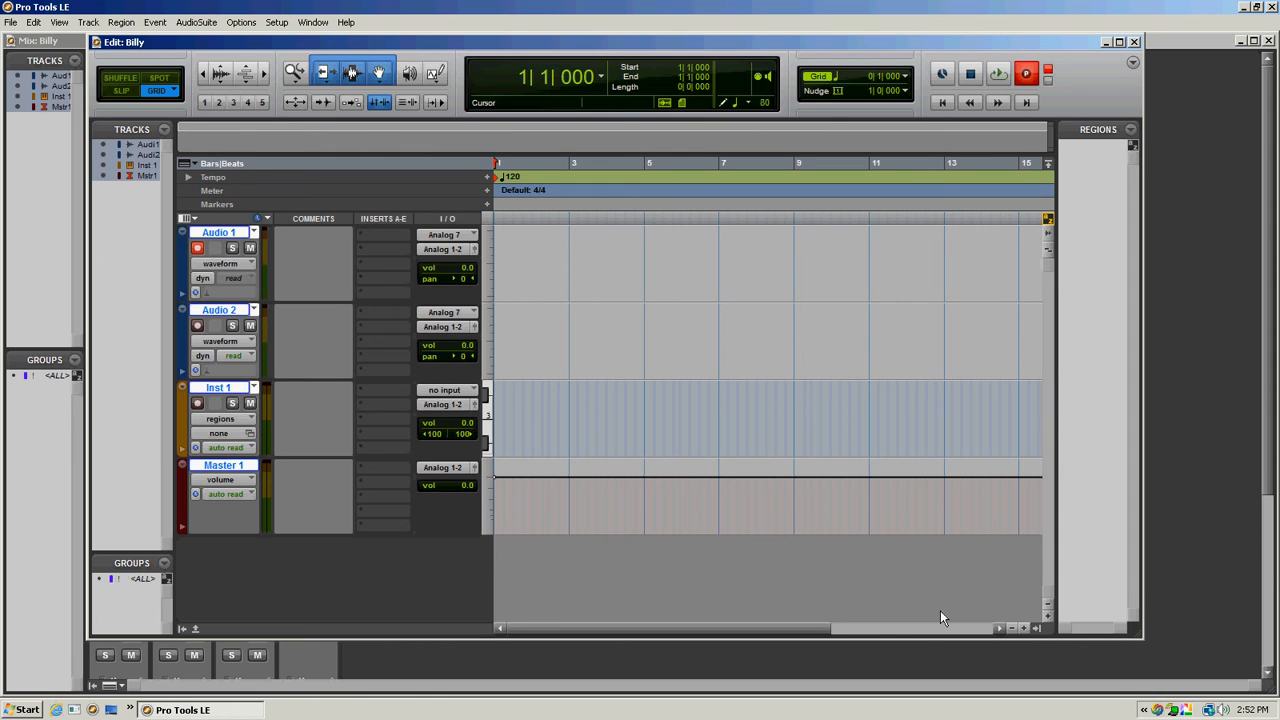
pyautogui.press('space')
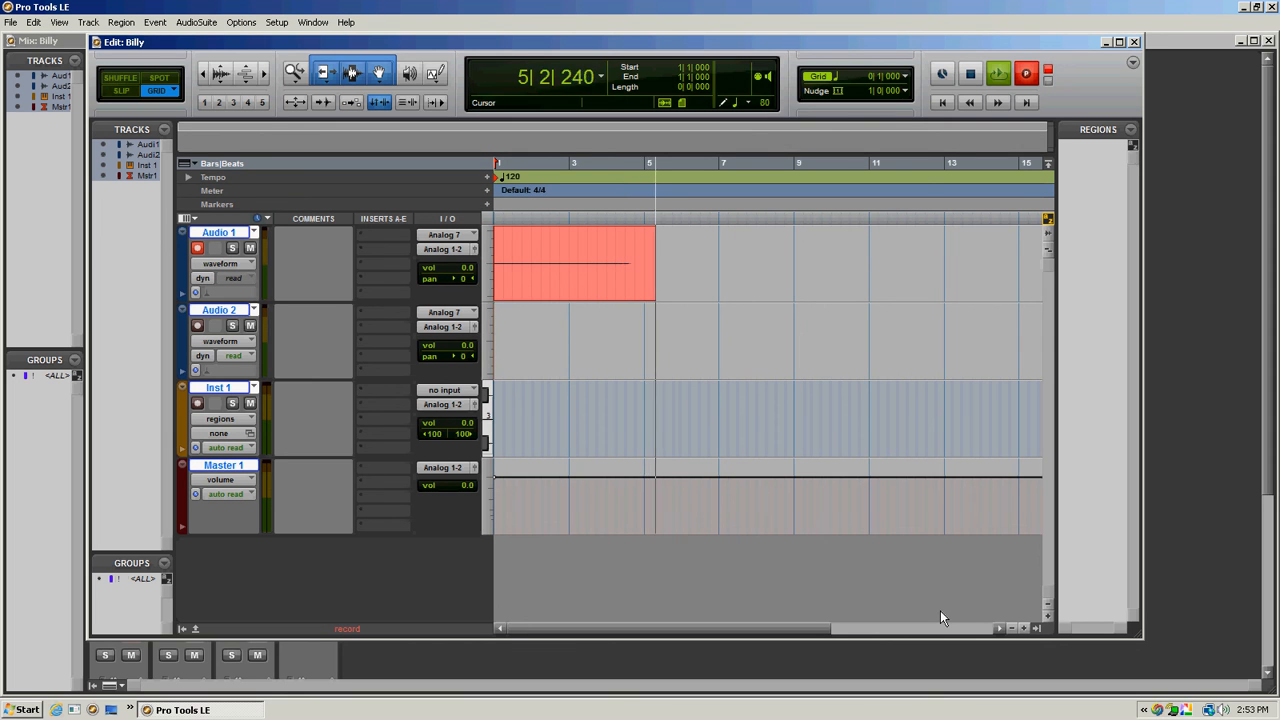
pyautogui.press('space')
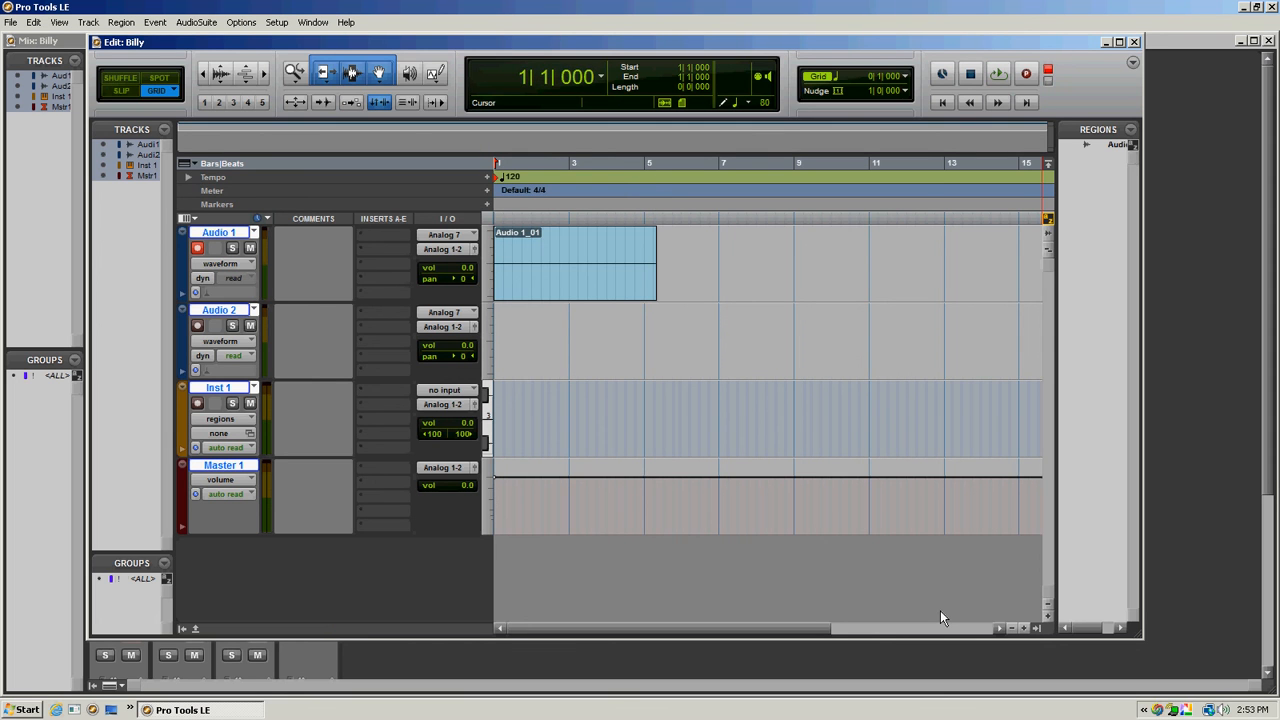
# - Delete the recorded take on Audio 1 by selecting bars 1 to 6, and disarm the track
pyautogui.moveTo(678, 253); pyautogui.dragTo(494, 283)
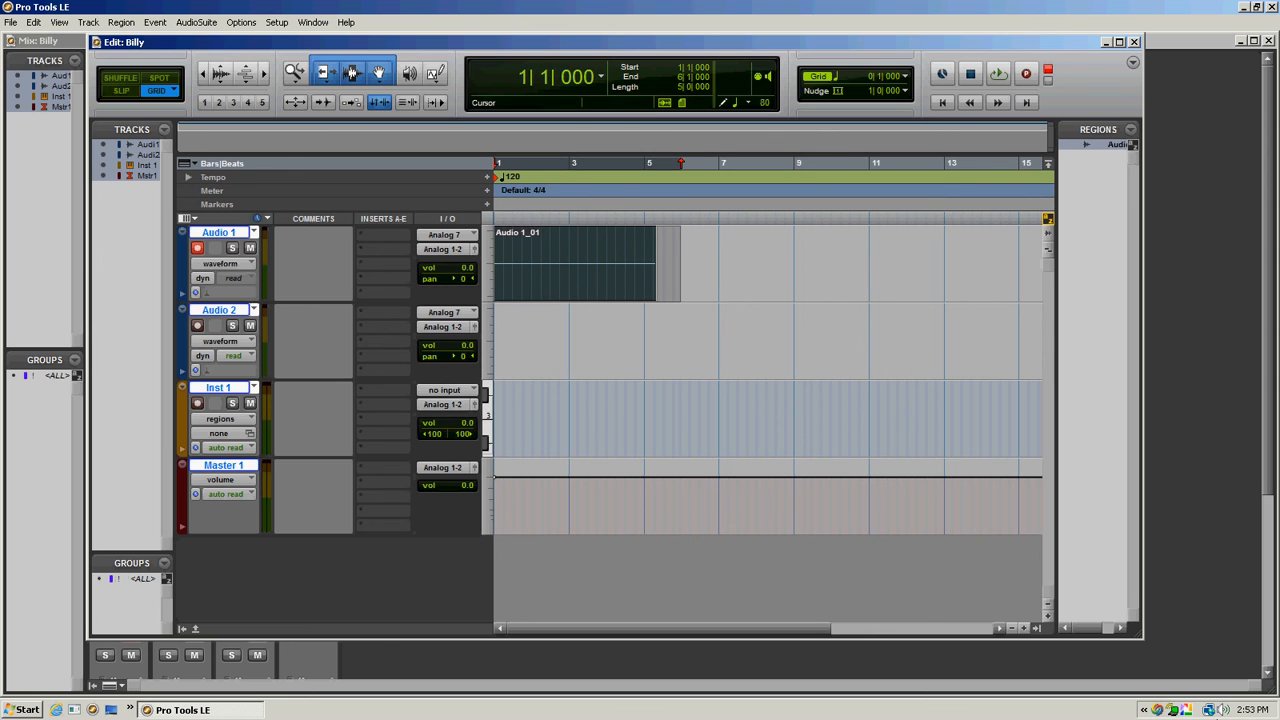
pyautogui.press('Delete')
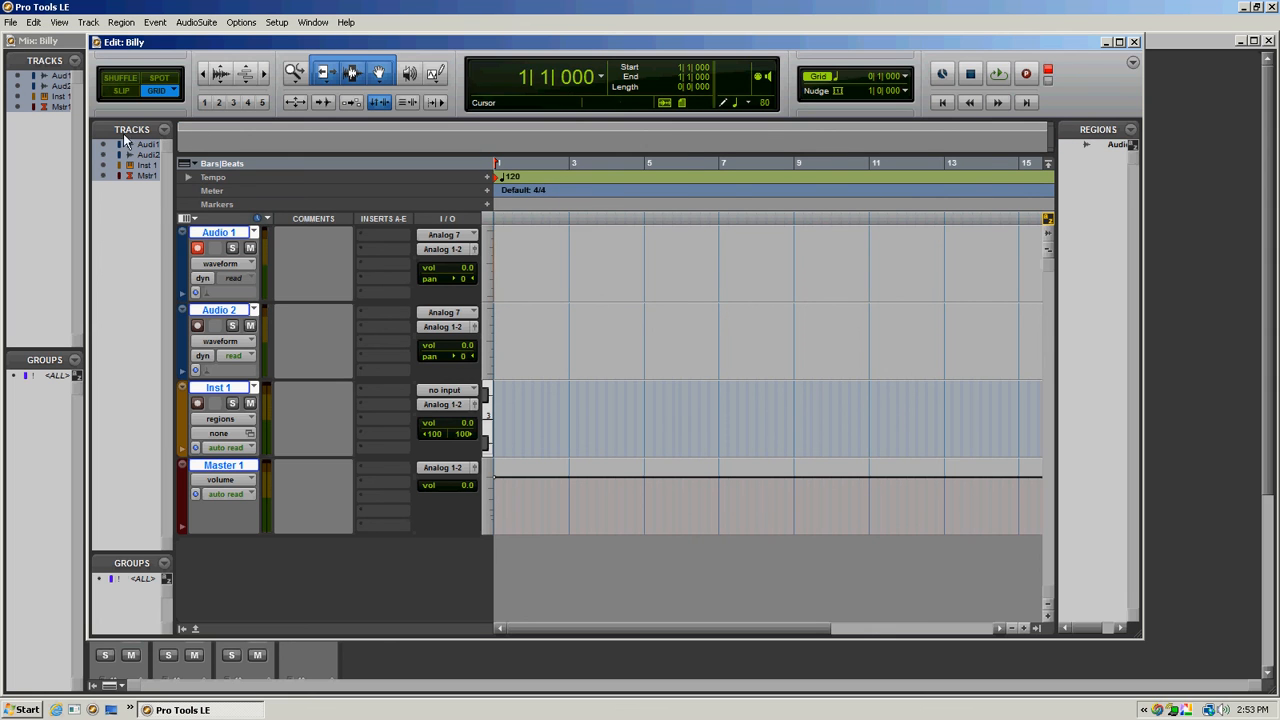
pyautogui.click(197, 250)
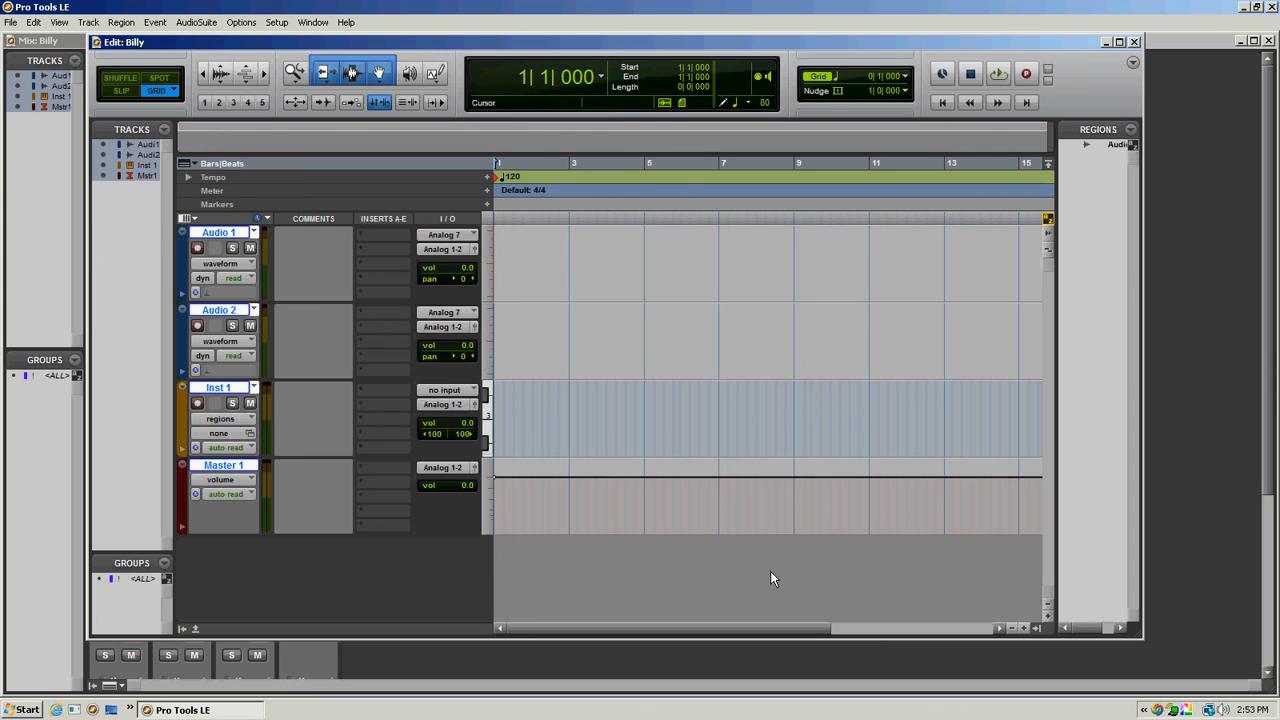